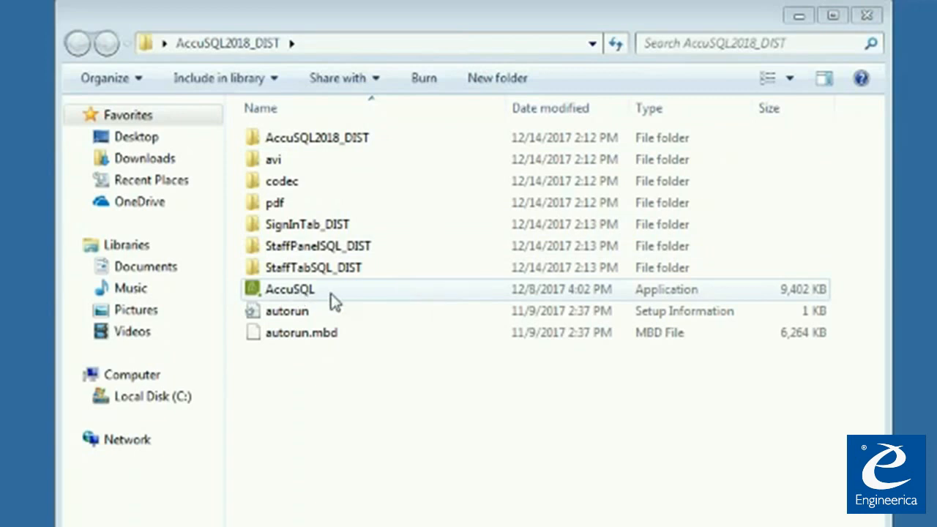
- Launch the AccuSQL installer menu and run the AccuSQL 2018 install options setup
double_click(334, 302)
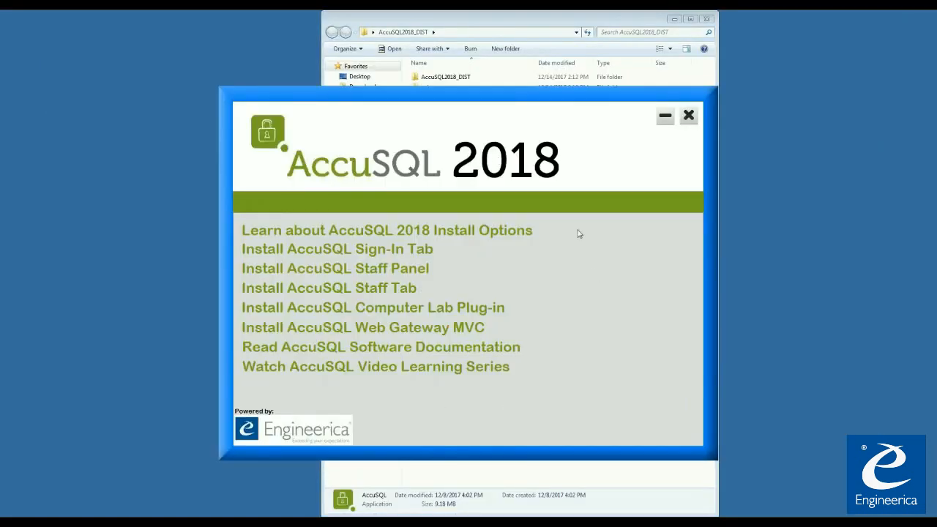
click(528, 232)
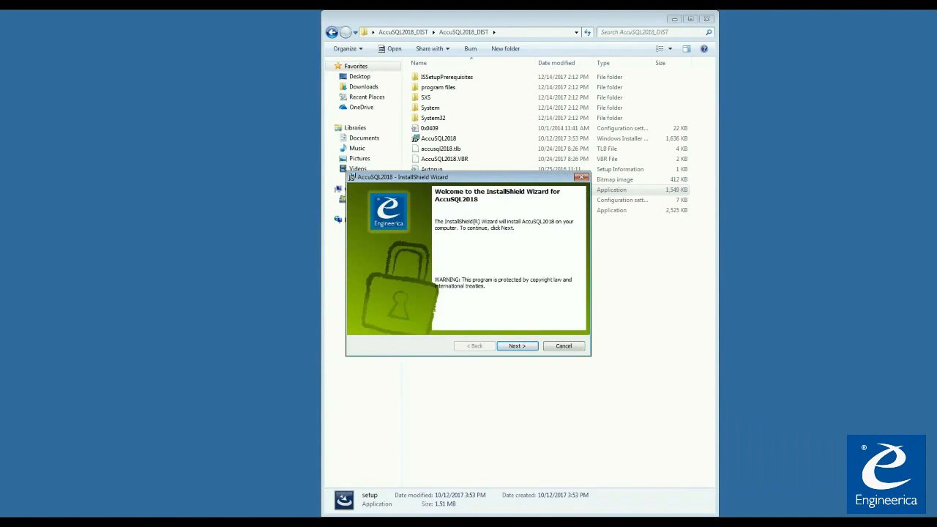
- Accept the license agreement and enter 'Engineeric' as the organization
click(519, 349)
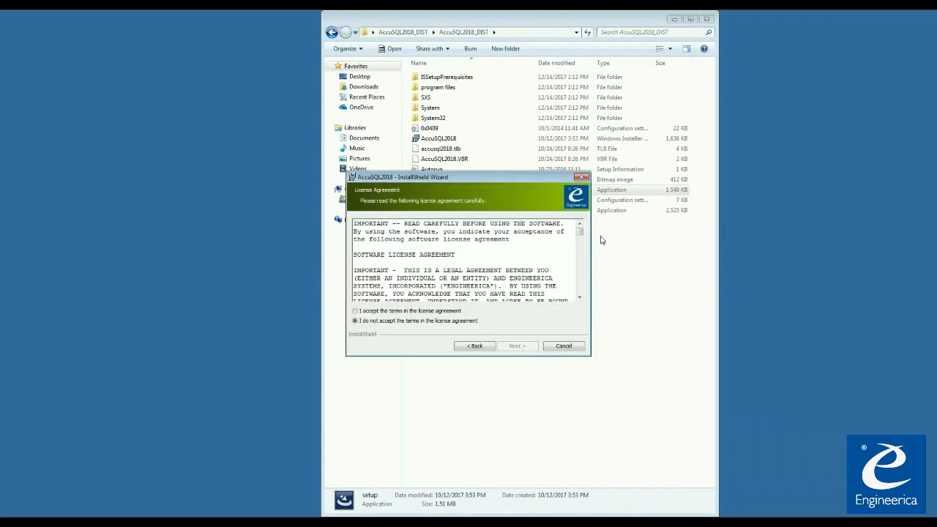
drag(580, 233, 579, 293)
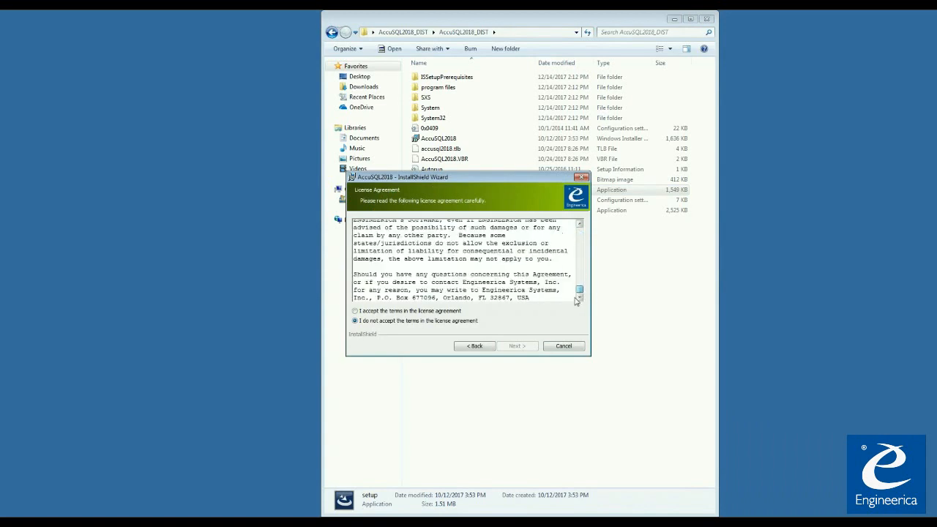
click(354, 311)
click(516, 347)
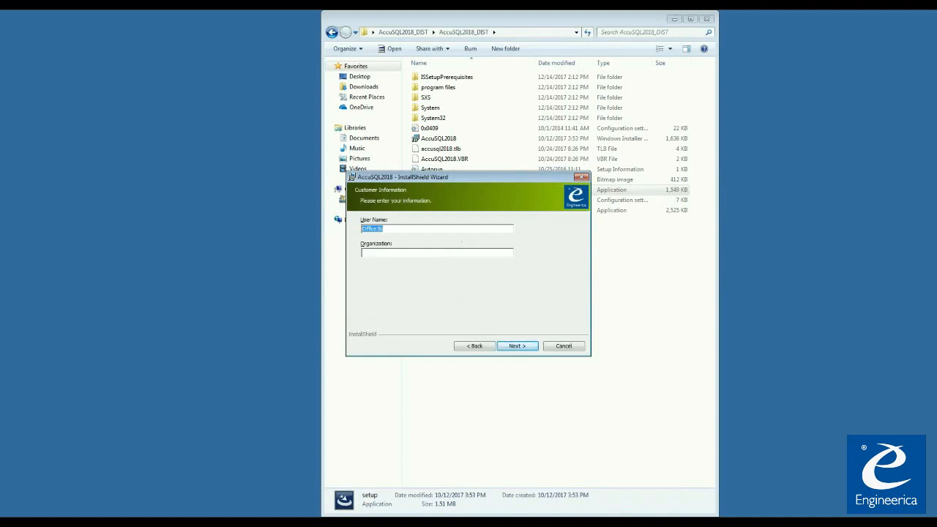
click(454, 252)
text(Engineerica)
- Keep the default install folder, install for anyone using this computer, and finish with AccuSQL launching
click(516, 347)
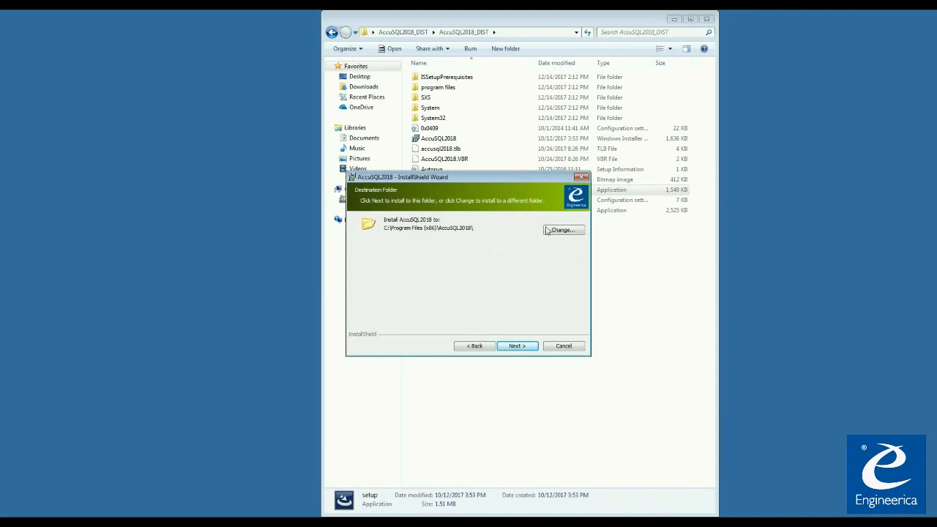
click(523, 347)
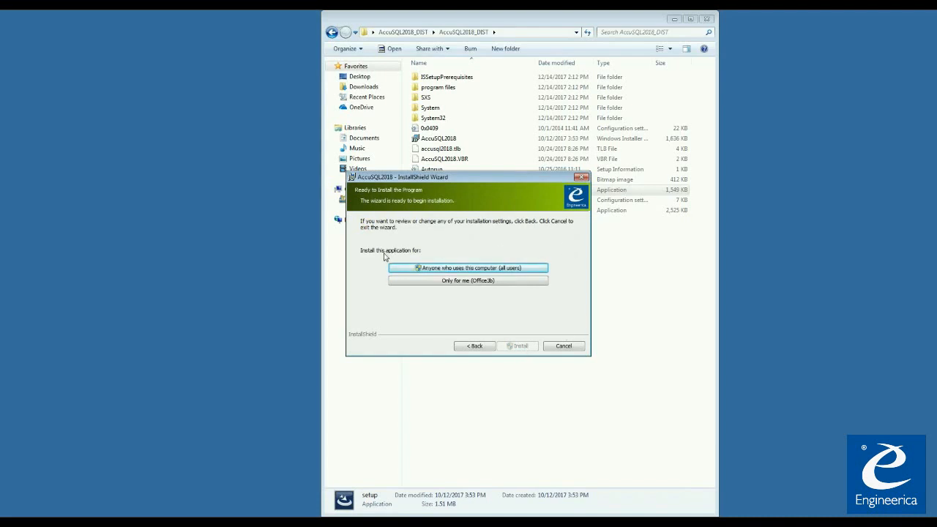
click(473, 269)
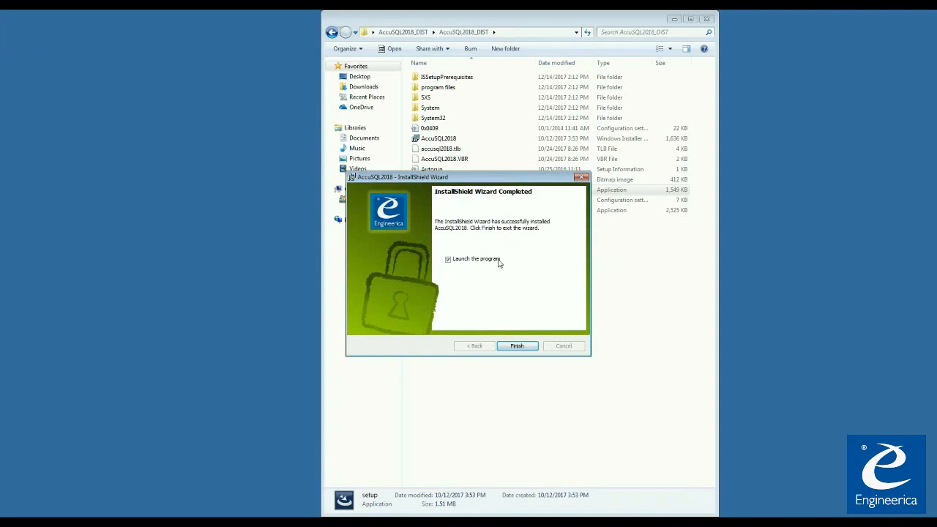
click(516, 347)
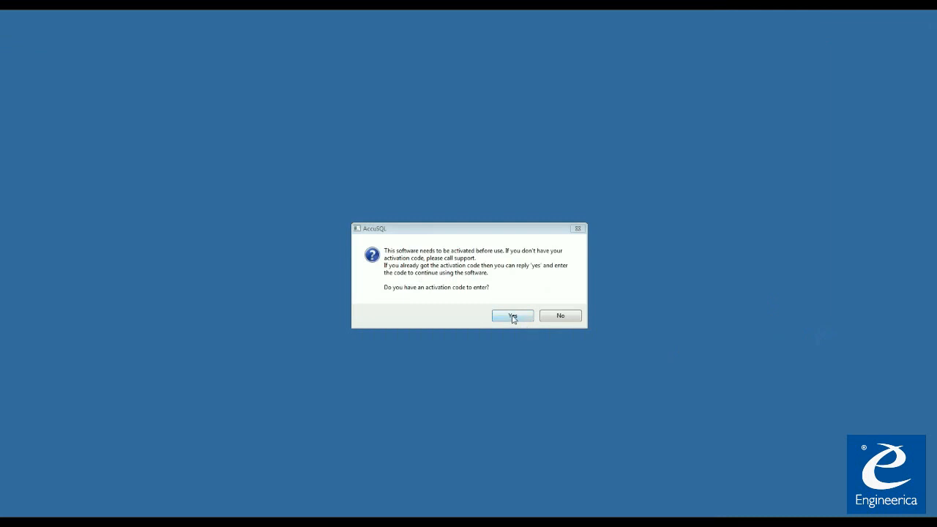
- Confirm an activation code is available to activate AccuSQL, then close the tip of the day
click(512, 315)
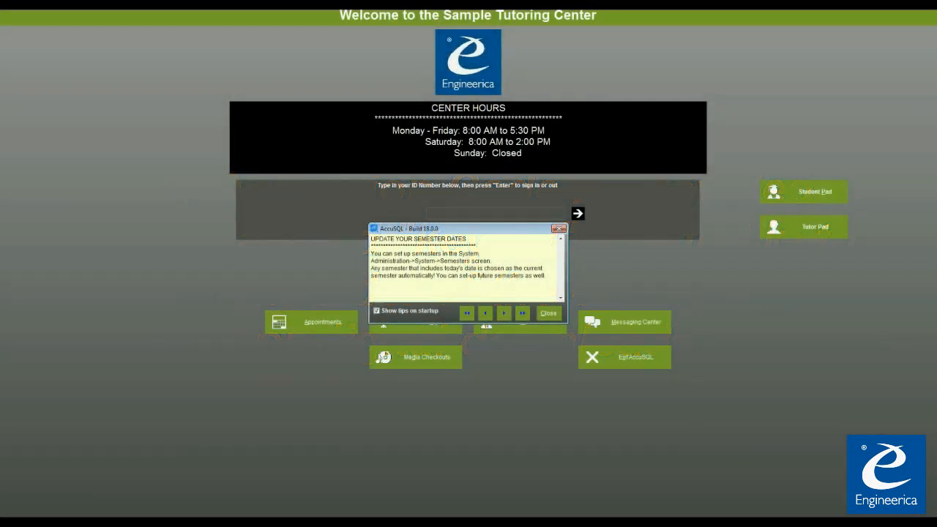
click(547, 314)
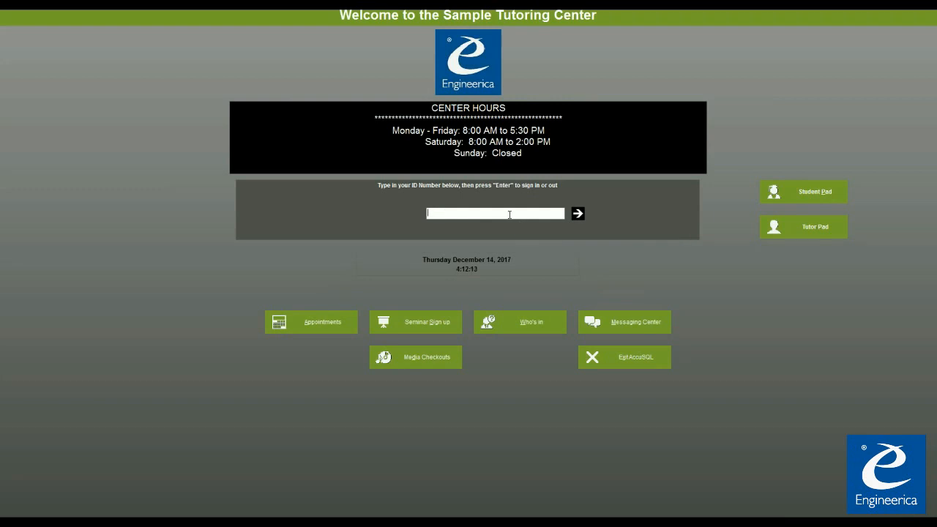
- Sign in with the default administrator ID and password, acknowledging the default-credentials warning
text(11234)
key(Return)
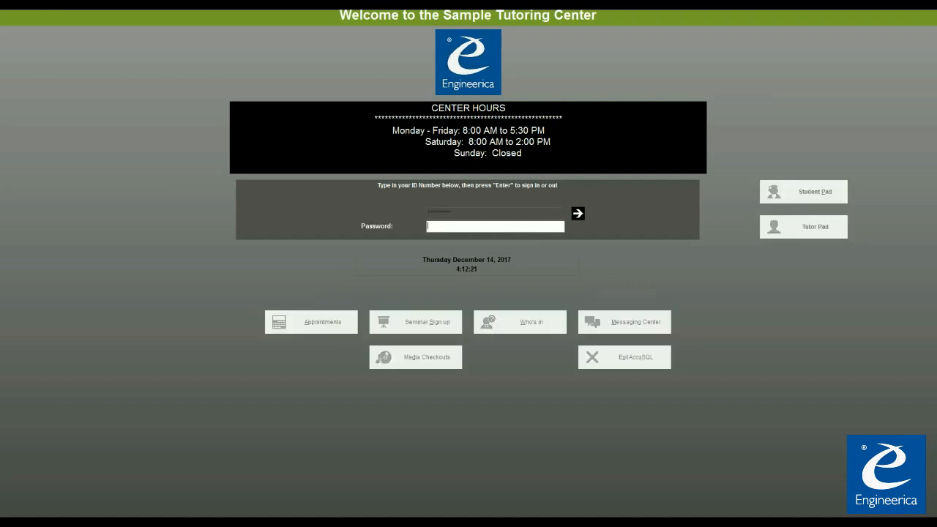
text(123)
click(579, 214)
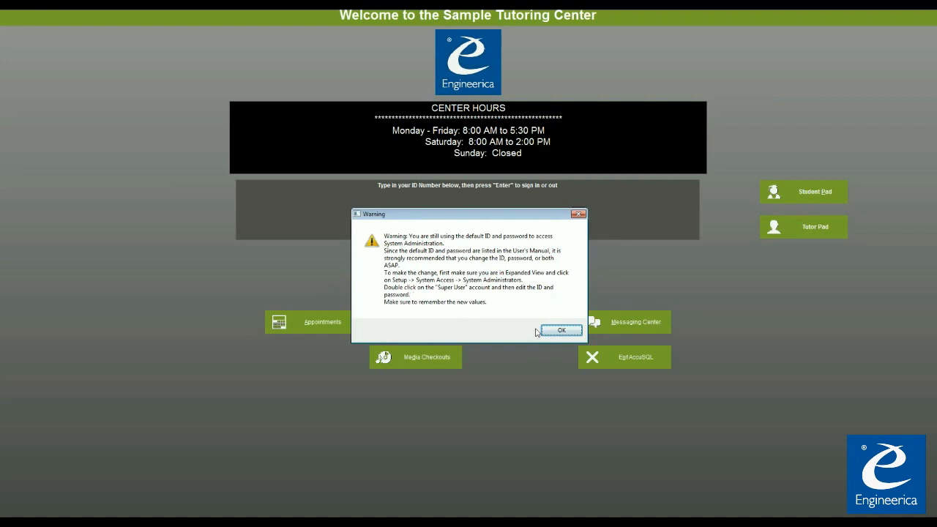
click(569, 331)
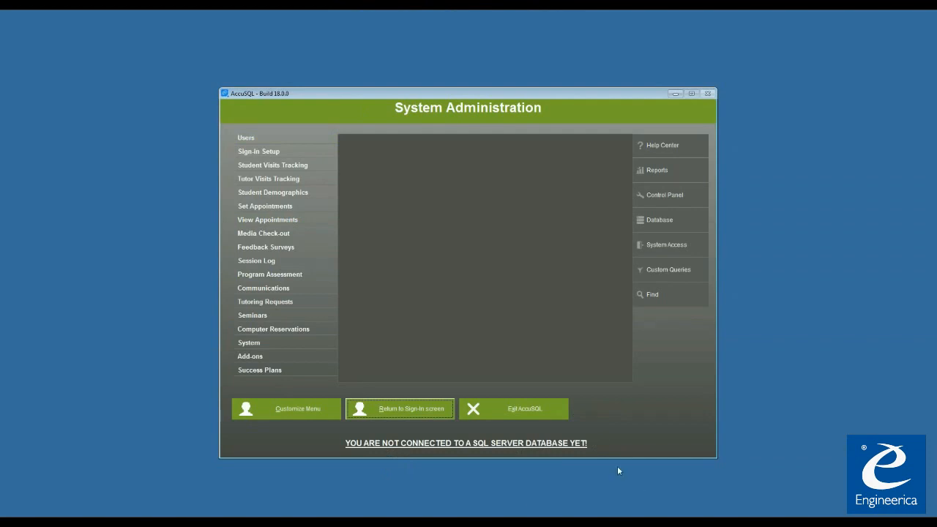
- Uncheck Run in Kiosk mode in Sign-in Setup, save the change, and close the window
click(279, 157)
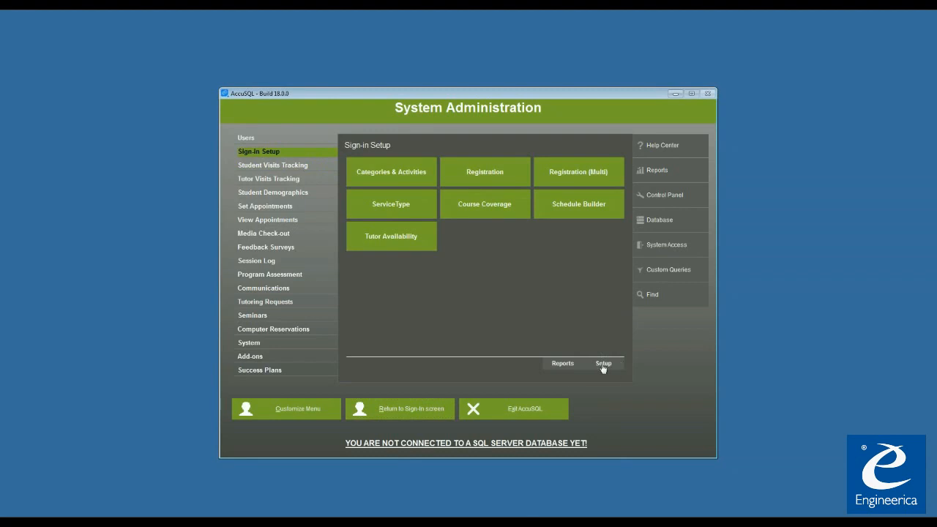
click(604, 365)
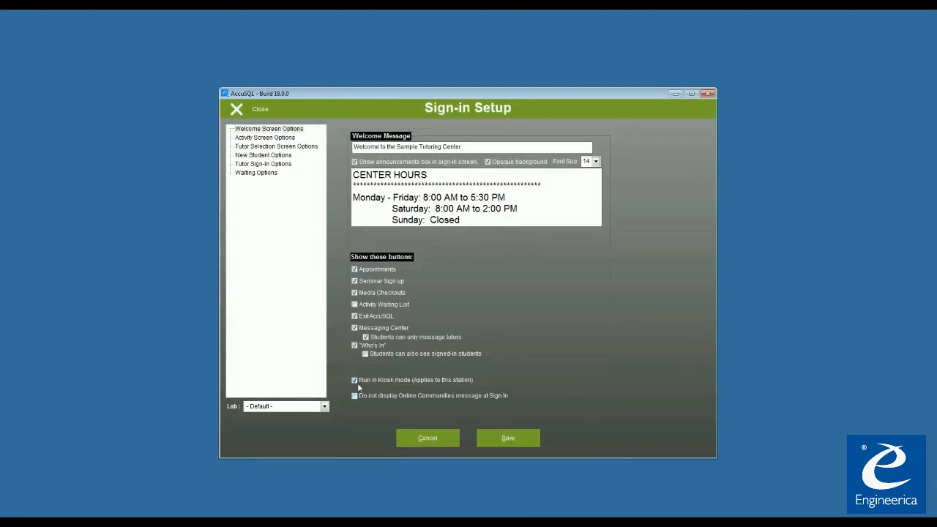
click(355, 380)
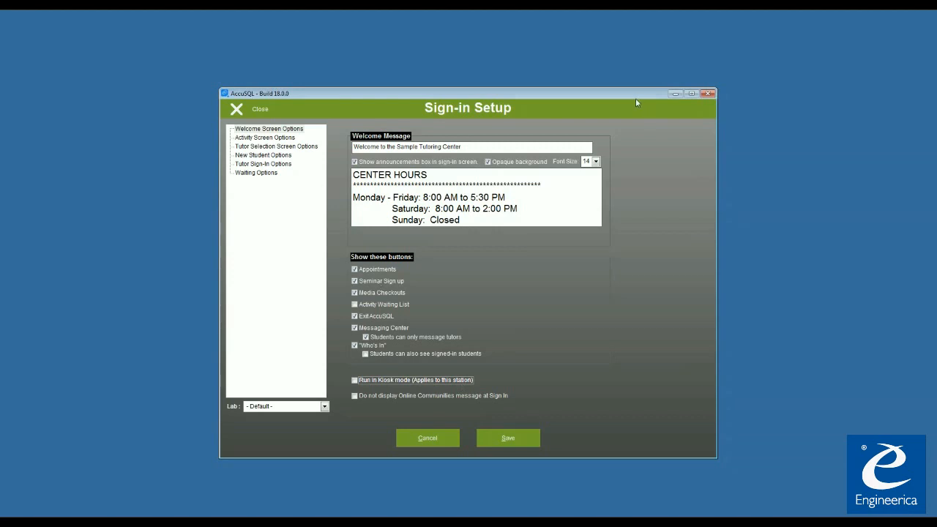
click(504, 436)
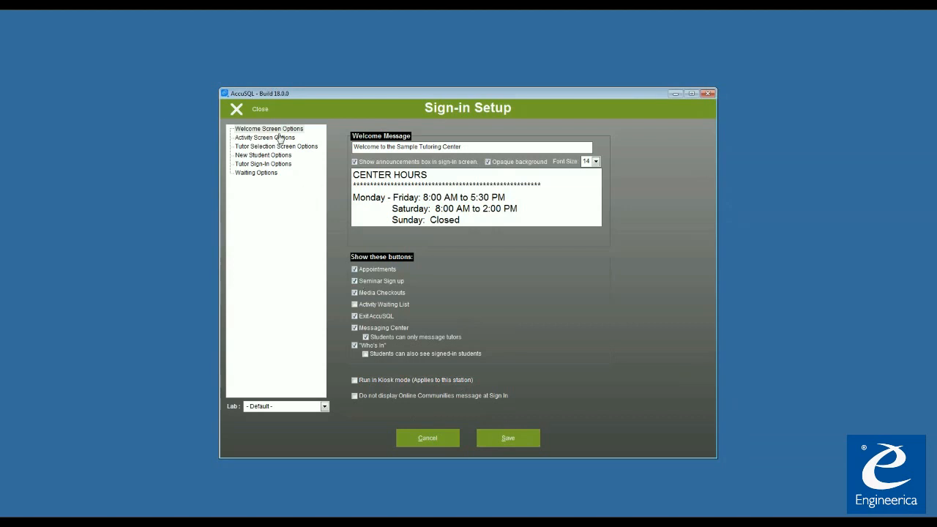
click(247, 115)
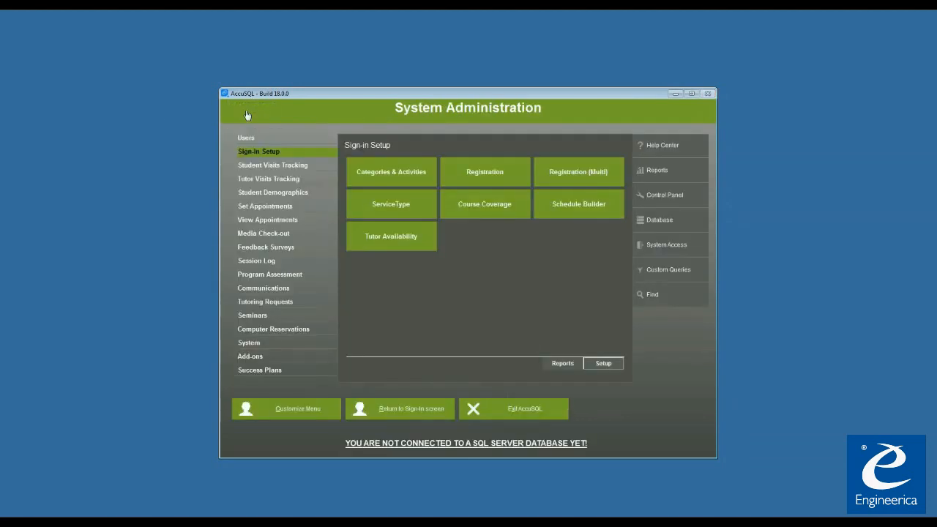
- Return to the sign-in screen and reposition the now-movable Welcome window
click(420, 415)
drag(517, 93, 755, 20)
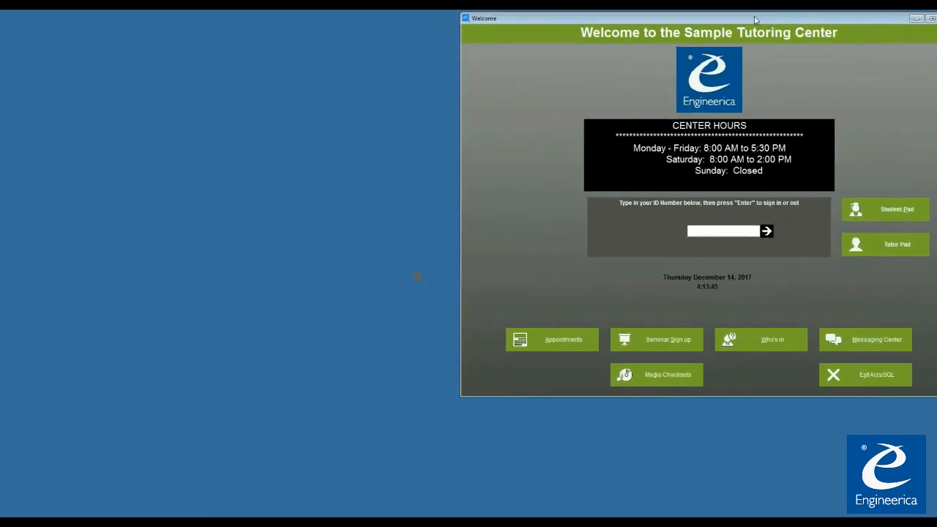
drag(755, 20, 326, 17)
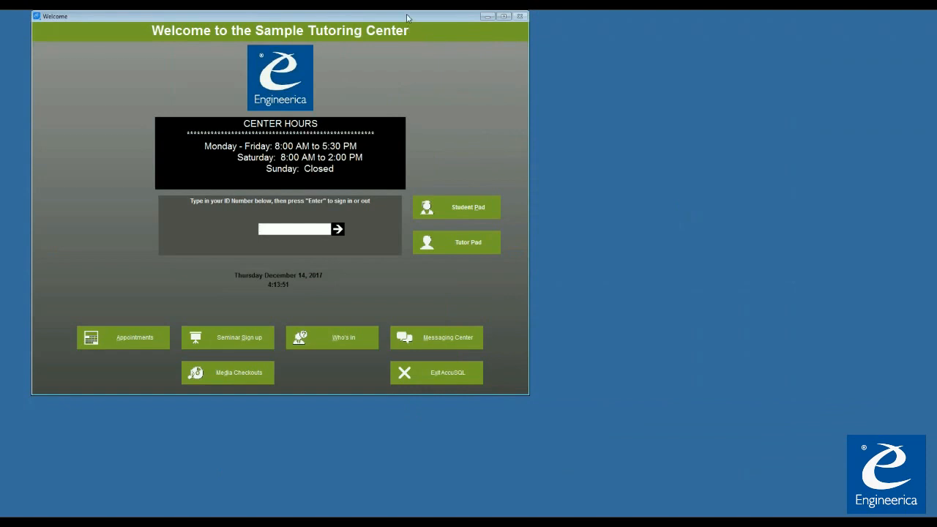
drag(408, 19, 556, 33)
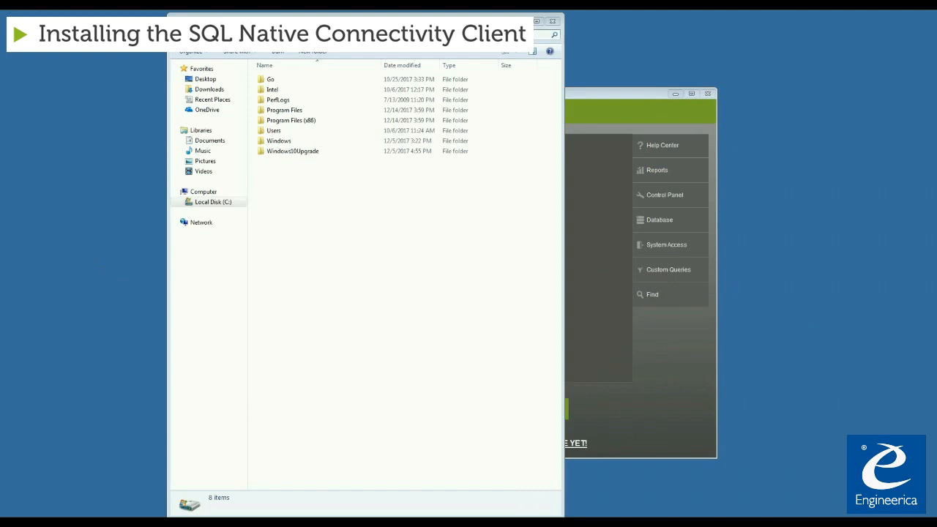
- Go to Program Files (x86) > AccuSQL2018 > sql_drivers and run the sqlncli_x64 installer
double_click(306, 122)
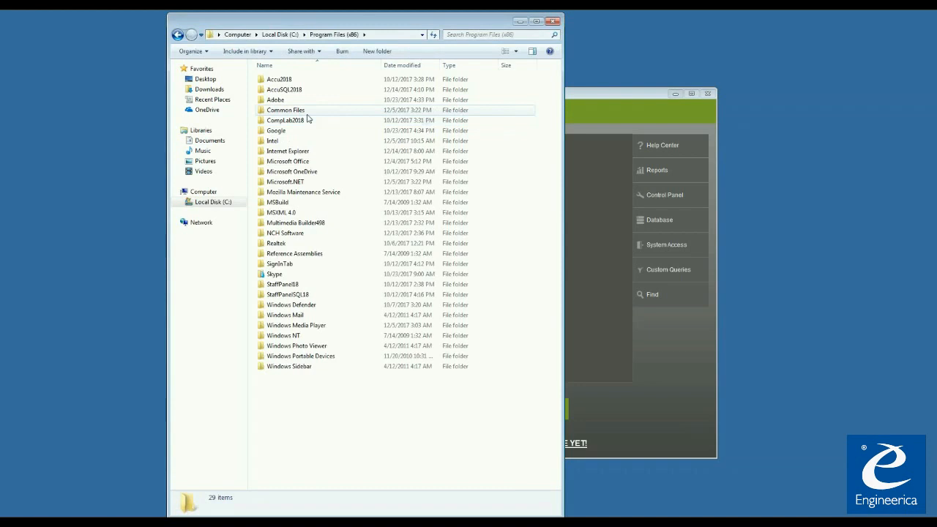
double_click(307, 89)
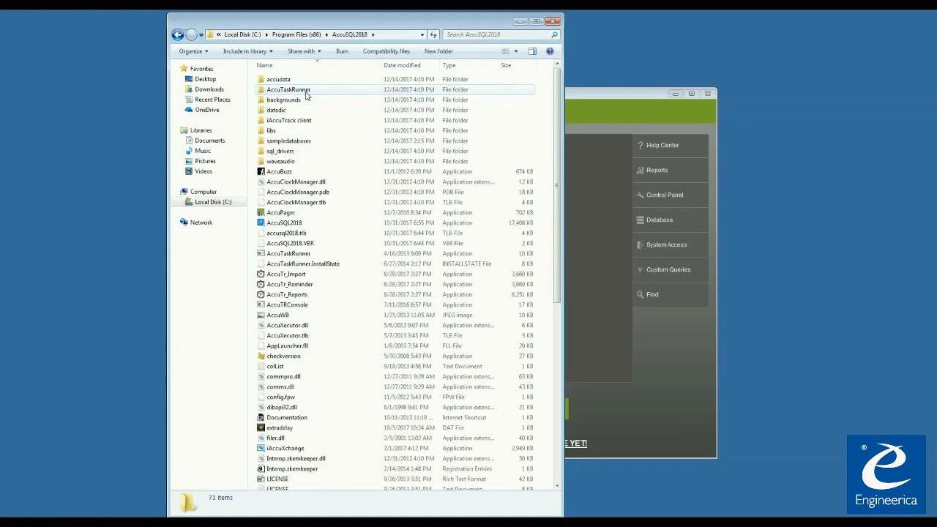
double_click(293, 154)
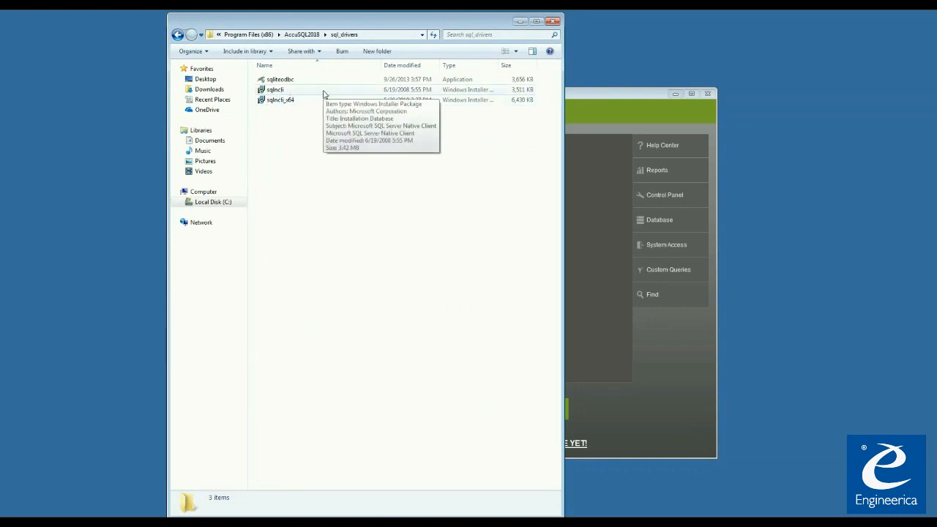
double_click(299, 102)
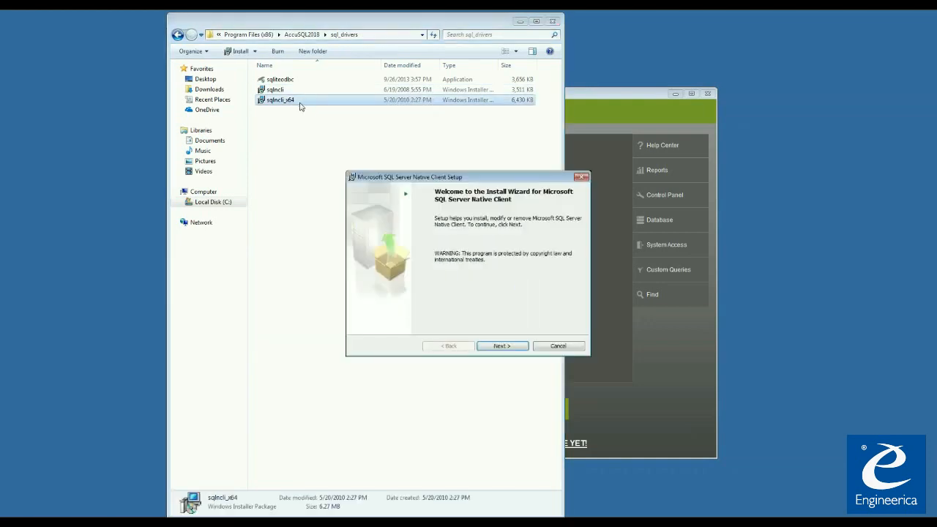
- Get past the Native Client welcome page and accept the licence terms
drag(479, 180, 397, 150)
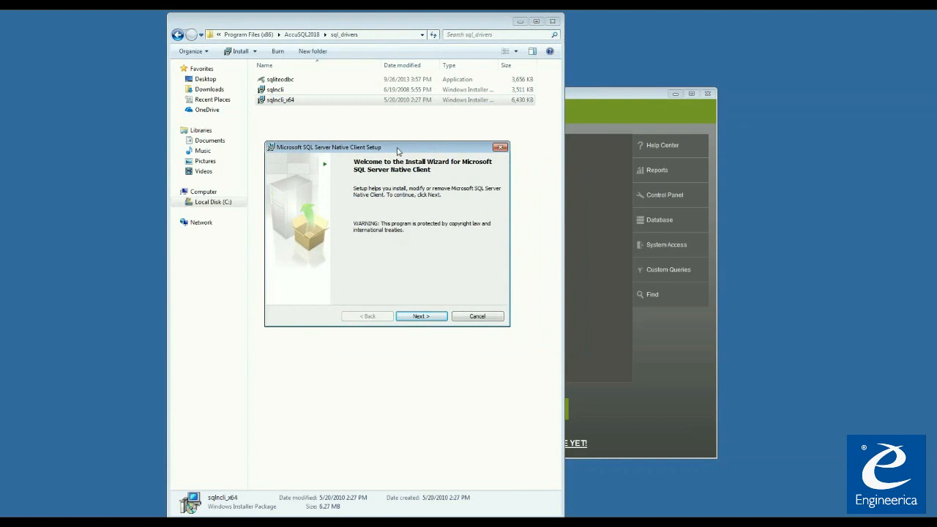
click(433, 319)
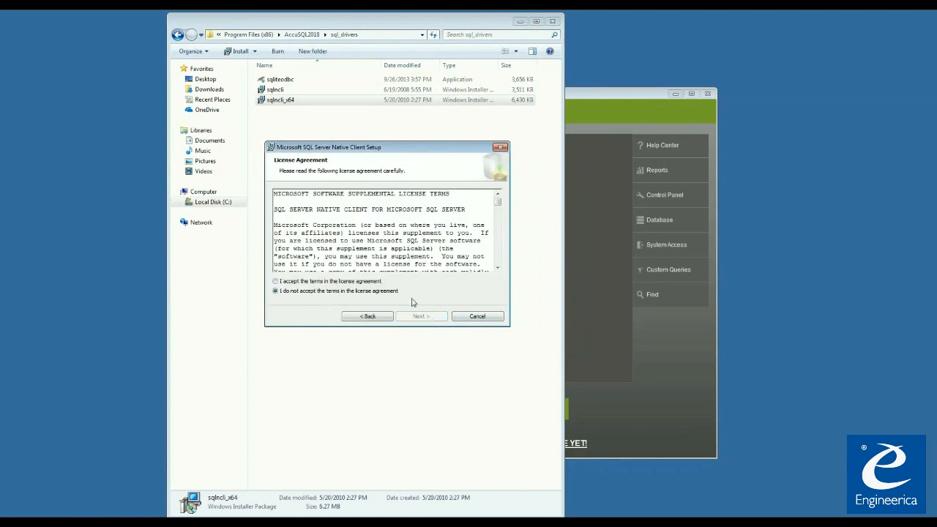
drag(497, 206, 493, 268)
click(276, 281)
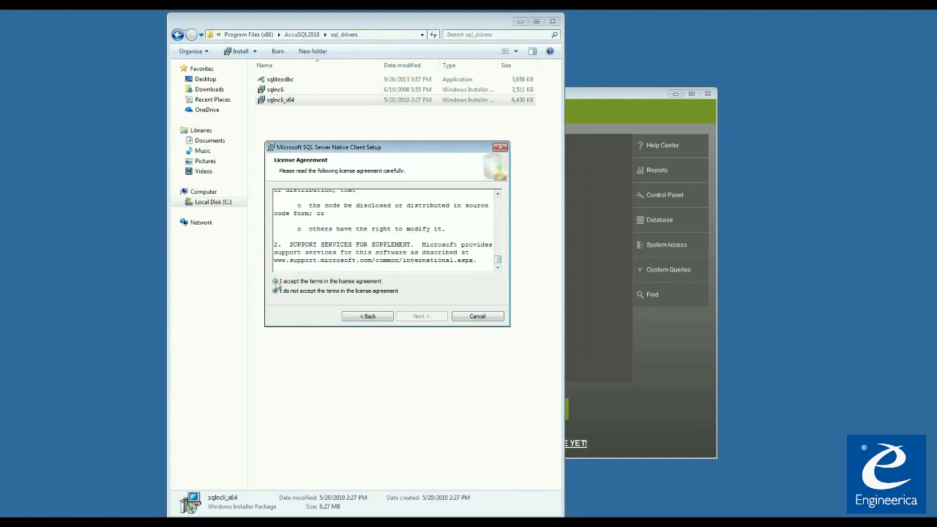
click(421, 316)
- Accept the registration details and default features, install the Native Client, and finish setup
click(348, 245)
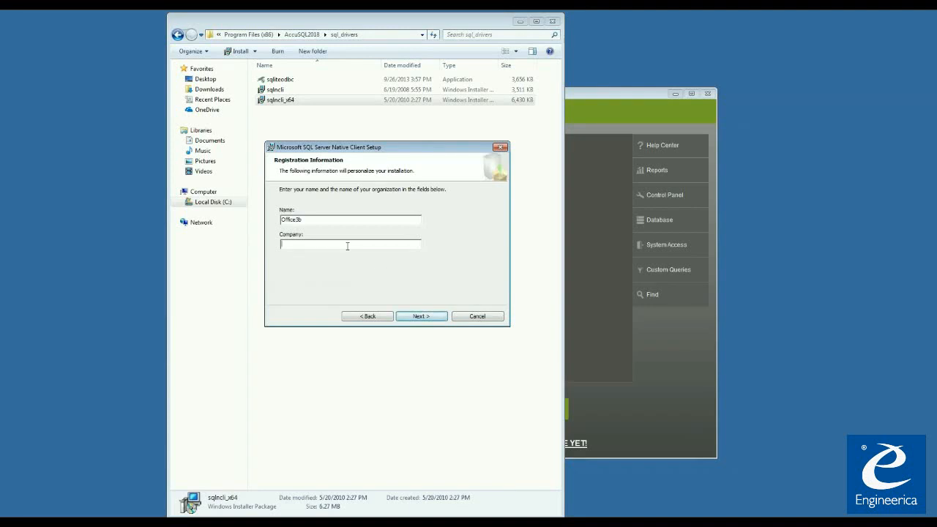
key(Return)
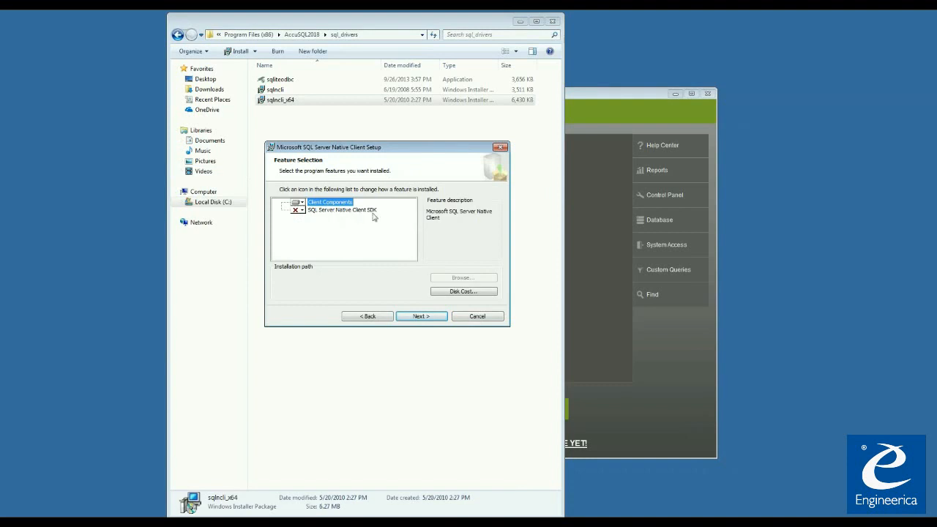
click(422, 317)
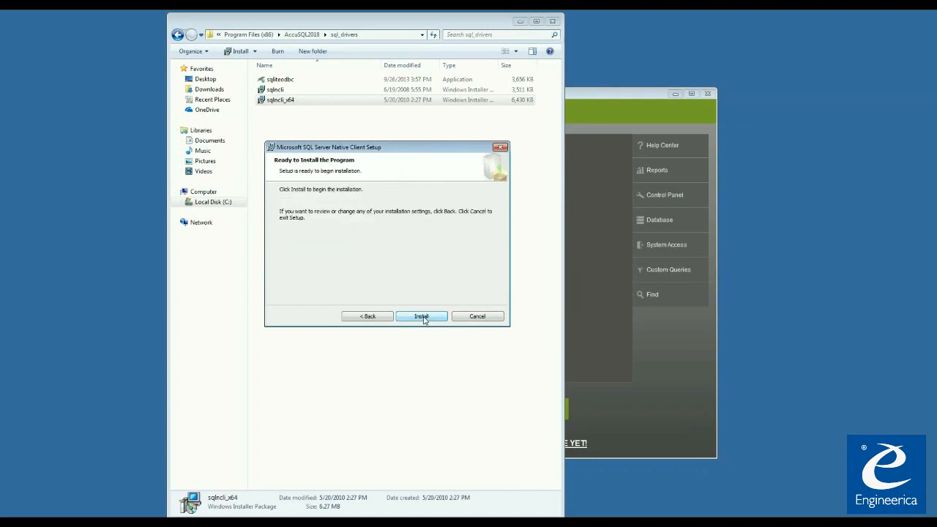
click(423, 317)
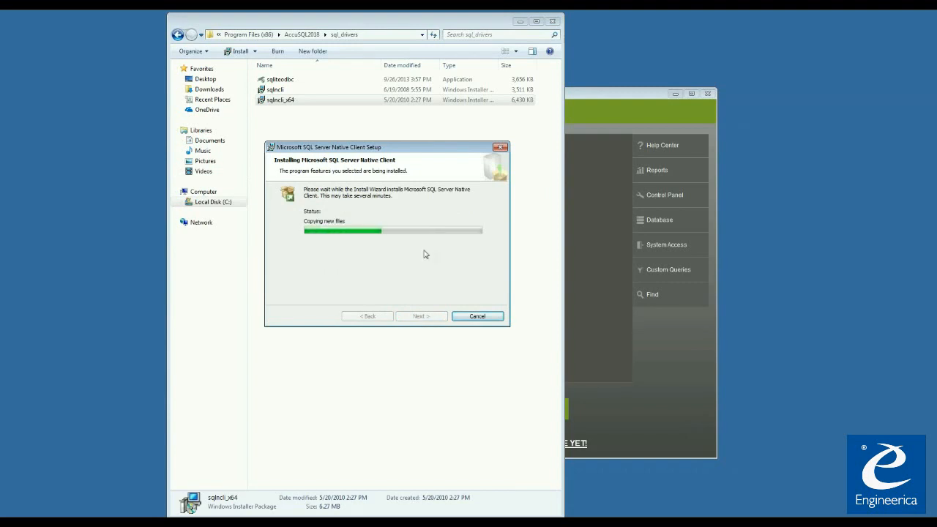
click(422, 317)
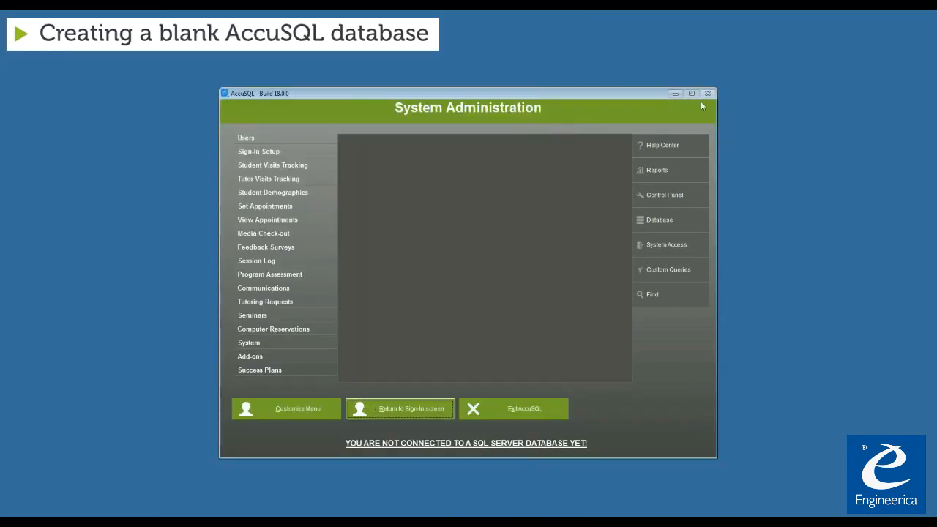
- Show the Database tools from System Administration's right-hand menu
click(656, 221)
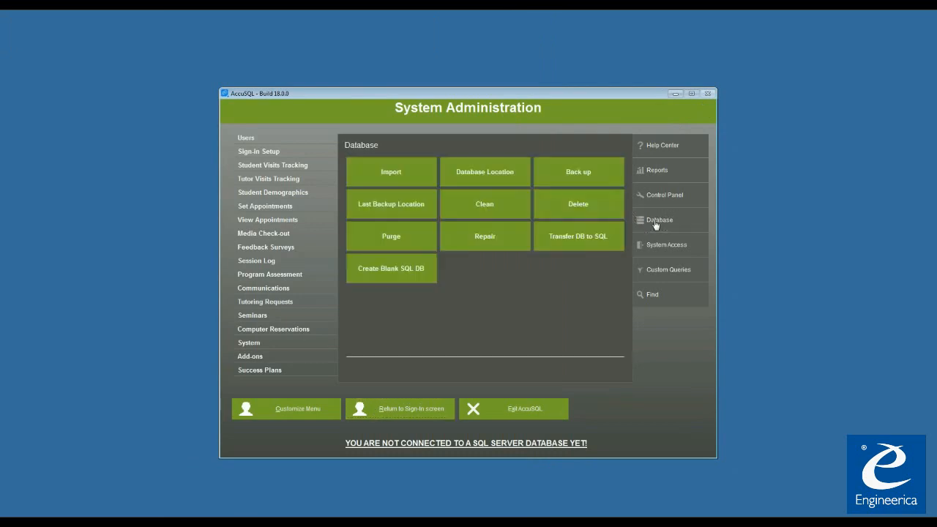
- In Create Blank SQL DB, set server engserver,60558\sqlexpress with SQL server authentication
click(383, 275)
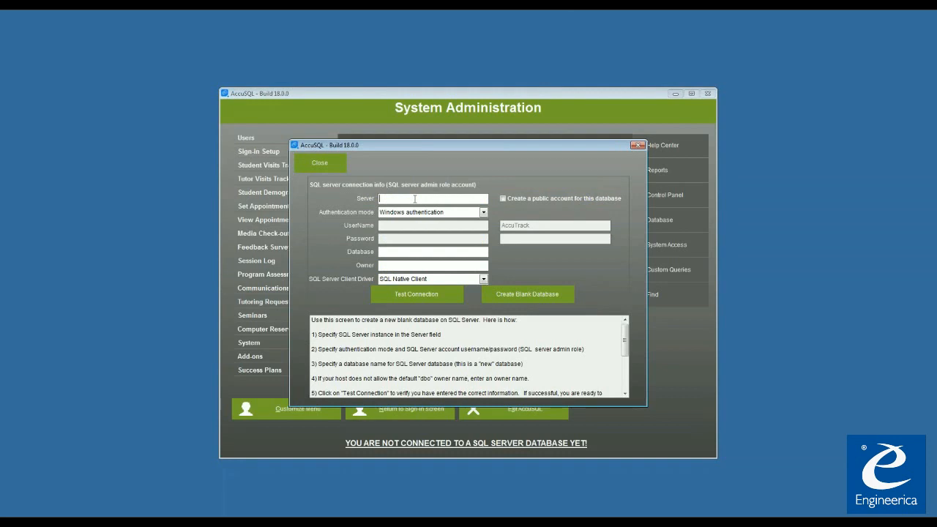
text(ngserver,6)
text(0558\sqlexpress)
click(396, 251)
click(459, 212)
click(440, 232)
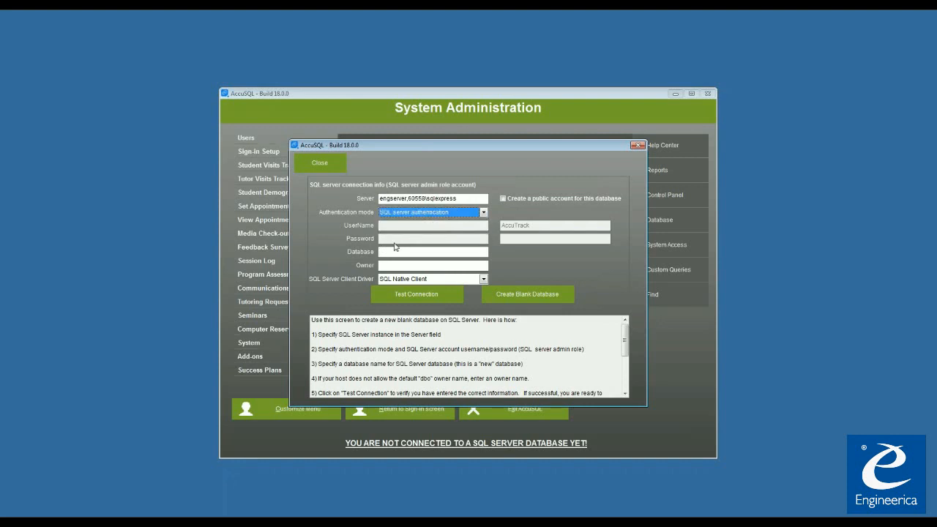
- Enter the SQL login username and password, name the database ESI3_2018, and test the connection successfully
key(Tab)
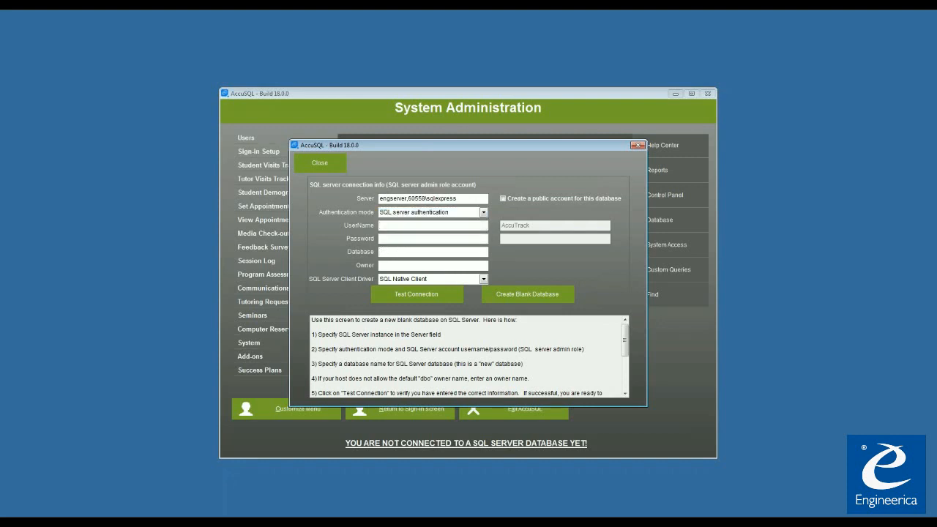
text(sa******)
text(***)
click(393, 252)
text(ESI3_2018)
click(421, 297)
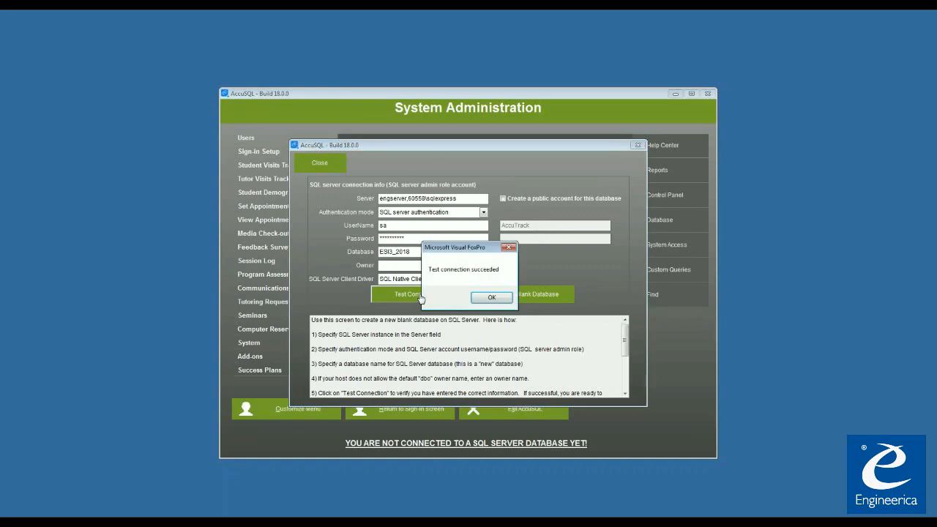
click(492, 297)
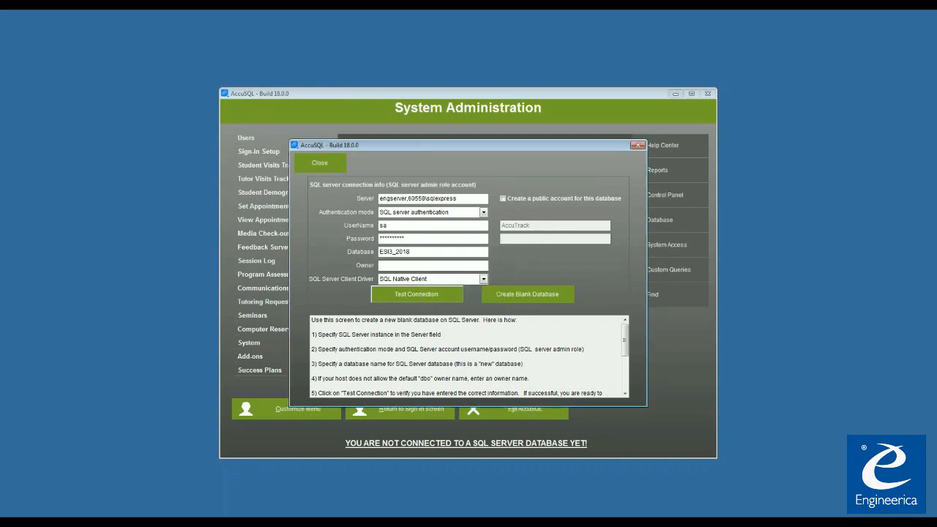
- Enable a public account for the ESI3_2018 database and enter its password
click(503, 198)
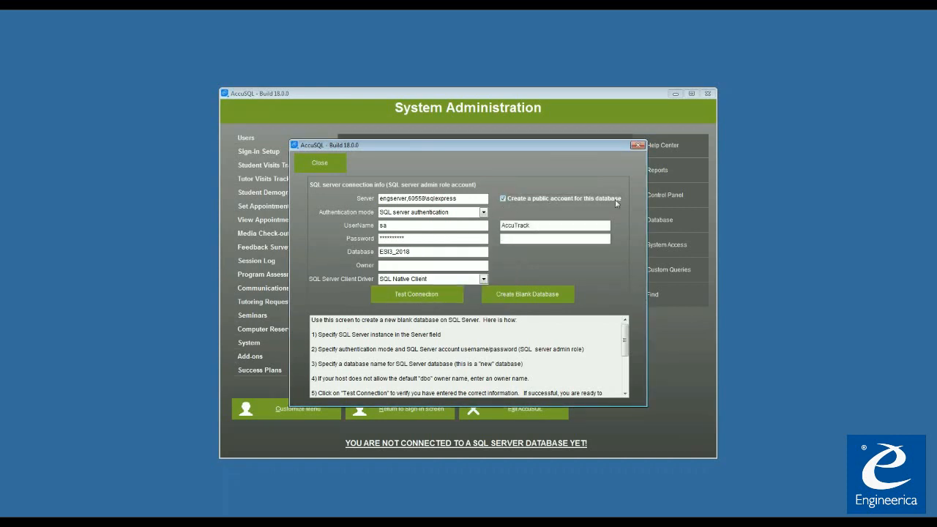
click(519, 240)
text(*********)
- Create the blank database, acknowledge the completion message, and close the form
click(522, 297)
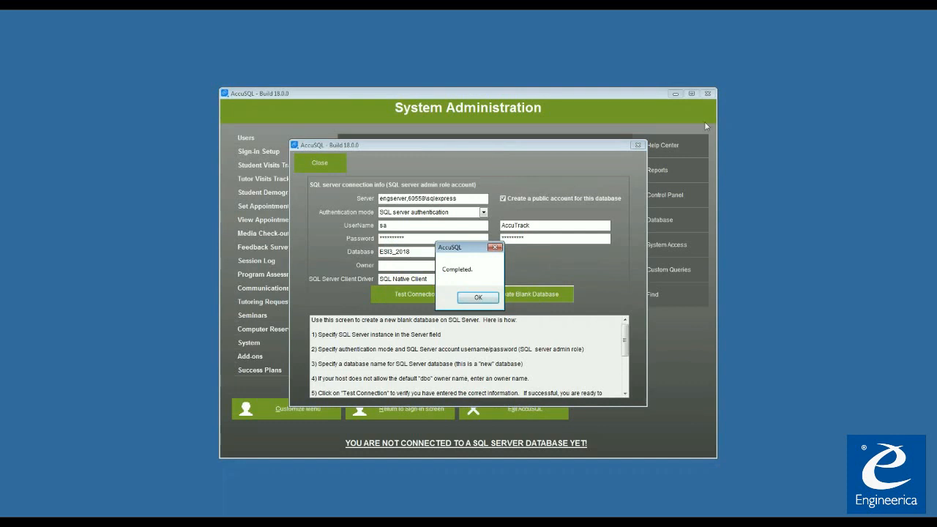
click(478, 297)
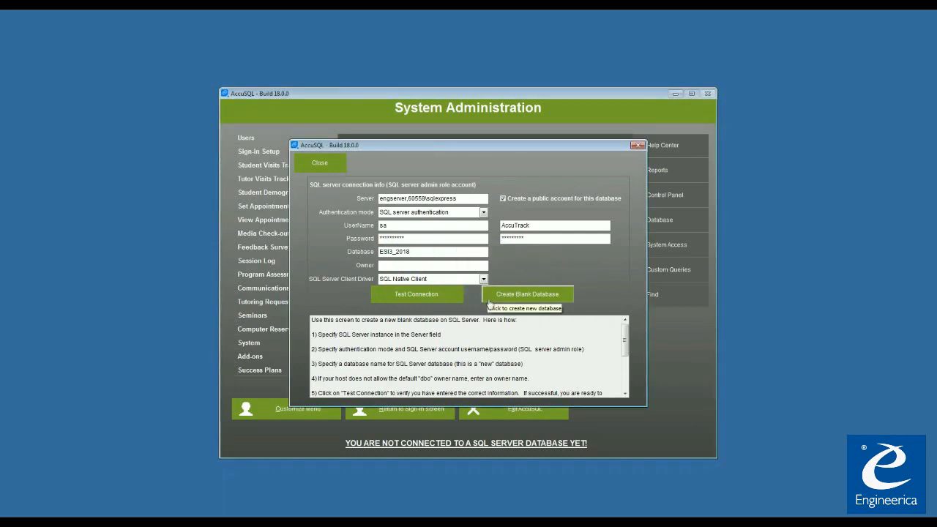
click(322, 164)
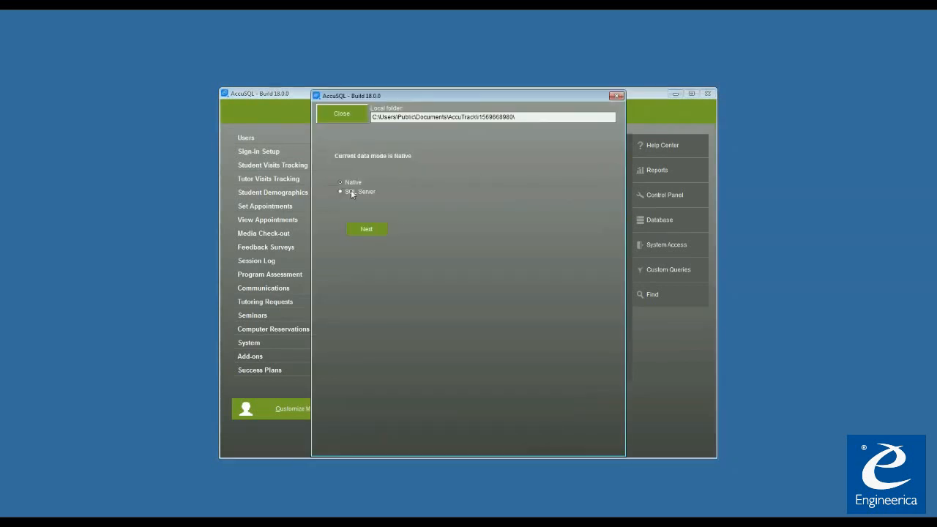
- Switch to SQL Server data mode with server engserver,60556\sqlexpress
click(340, 192)
click(375, 234)
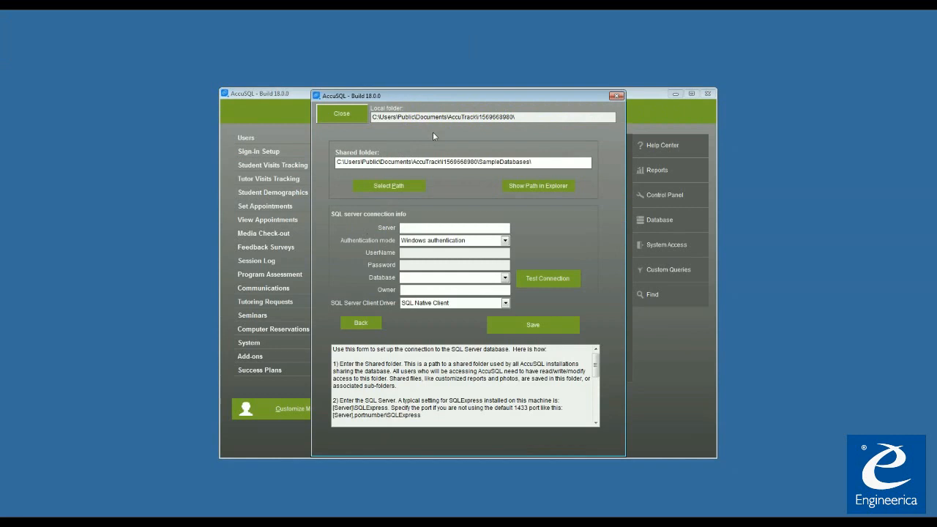
click(422, 227)
text(engserver,60556)
text(\sqlexpress)
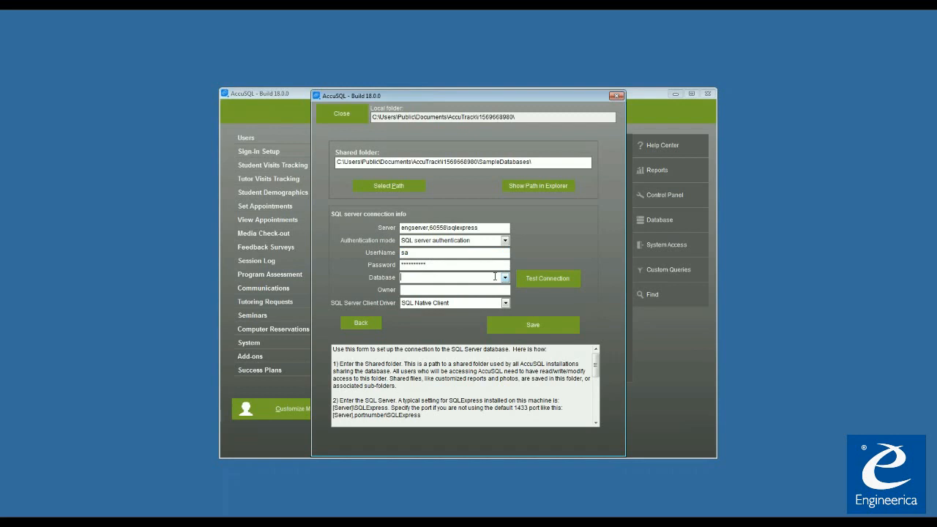
- Select ESI3_2018 as the database, test the connection successfully, save, and close the form
click(506, 277)
click(457, 323)
click(551, 283)
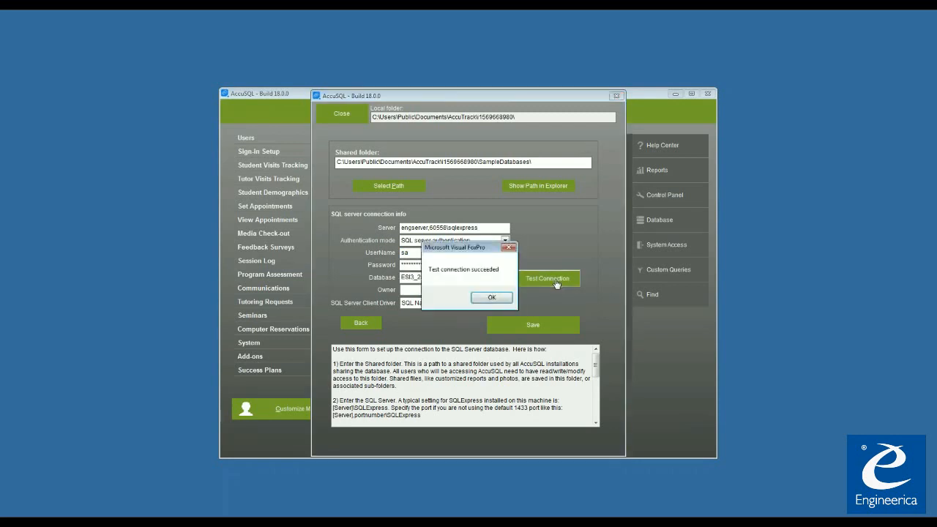
click(489, 298)
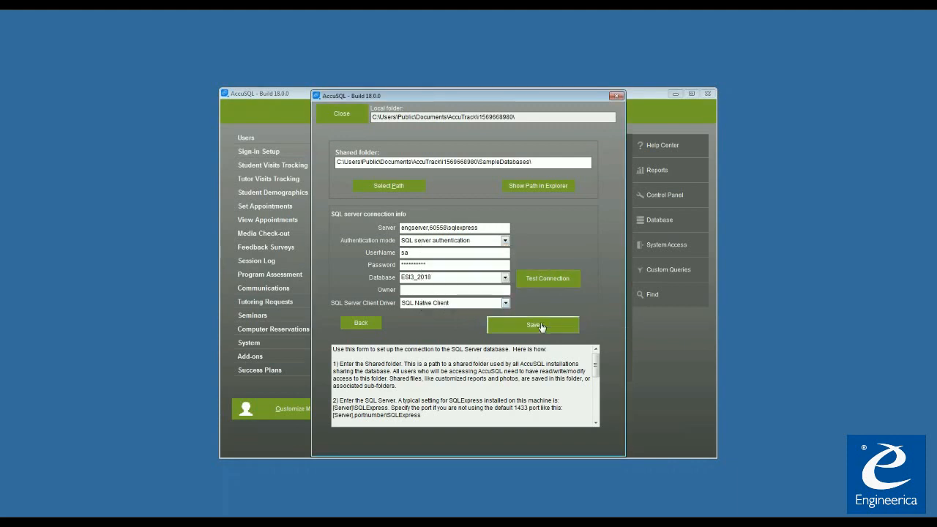
click(540, 325)
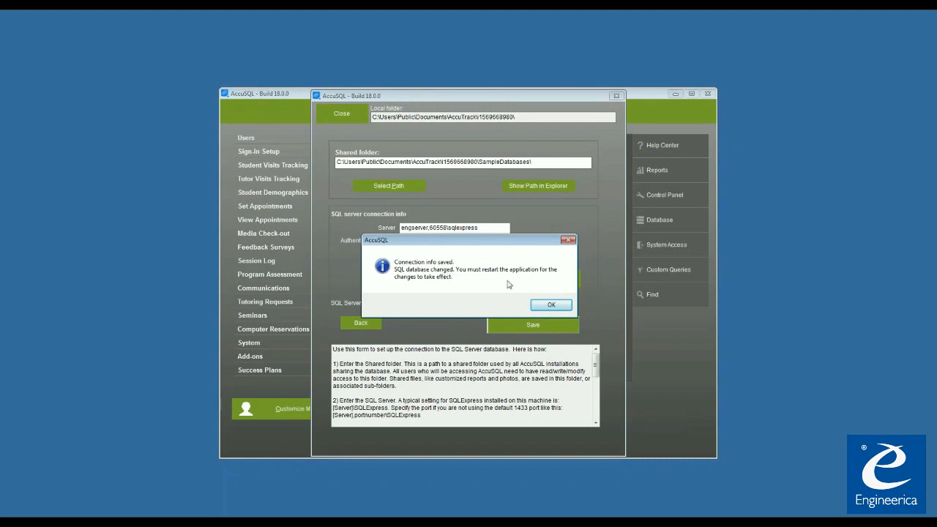
click(552, 305)
click(347, 115)
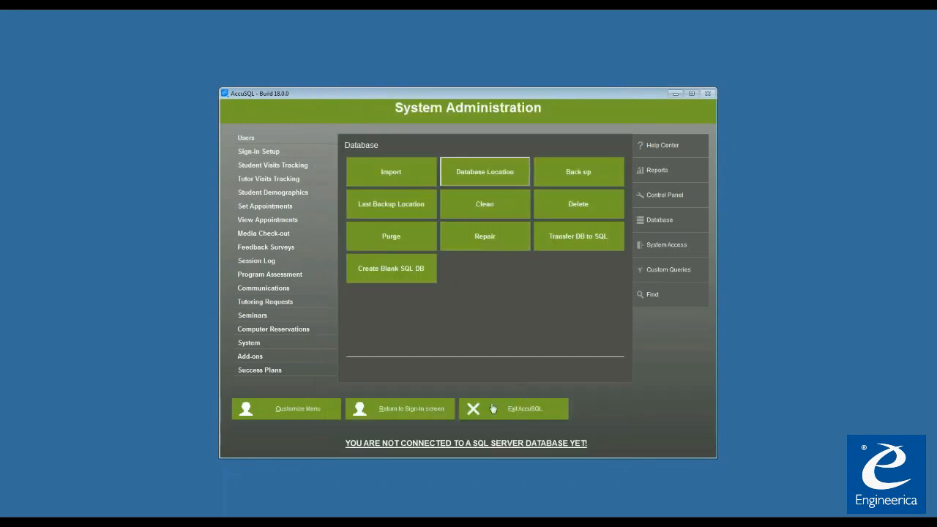
- Exit AccuSQL, confirming the quit and declining the data backup
click(515, 410)
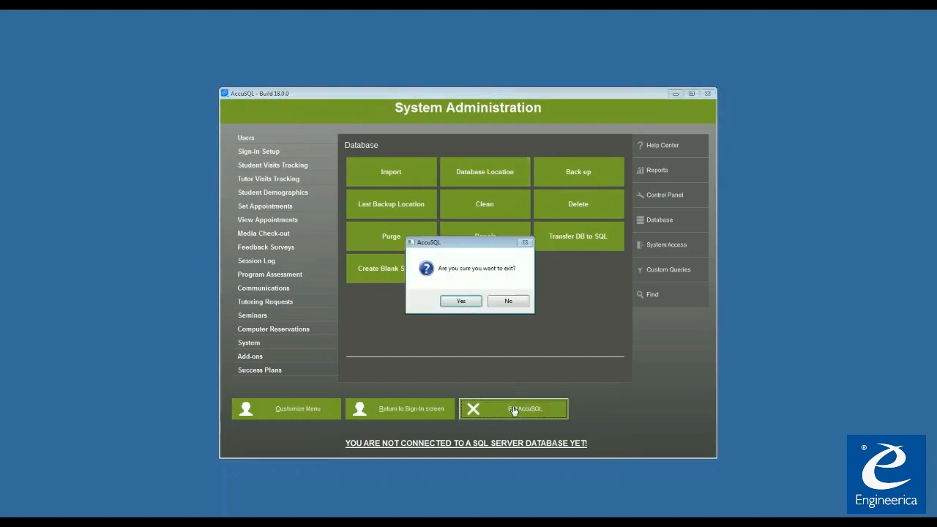
click(460, 301)
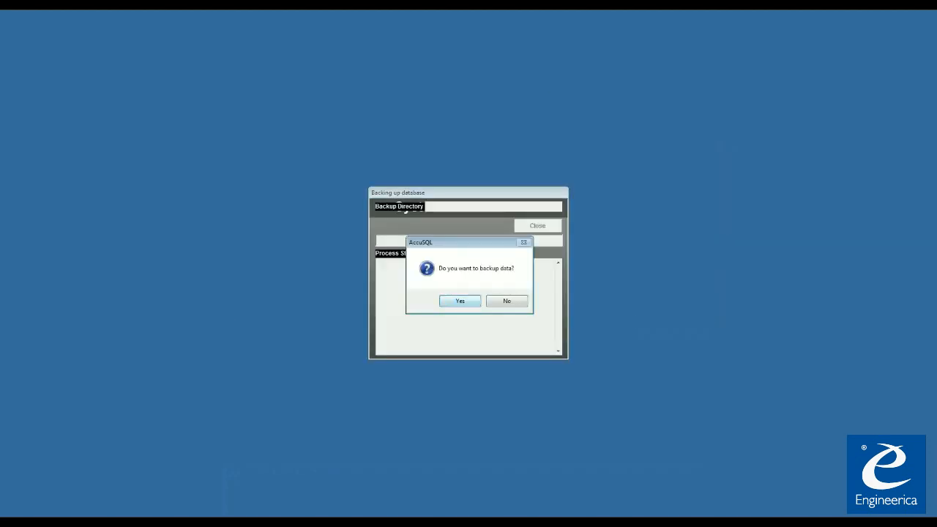
click(511, 302)
click(542, 229)
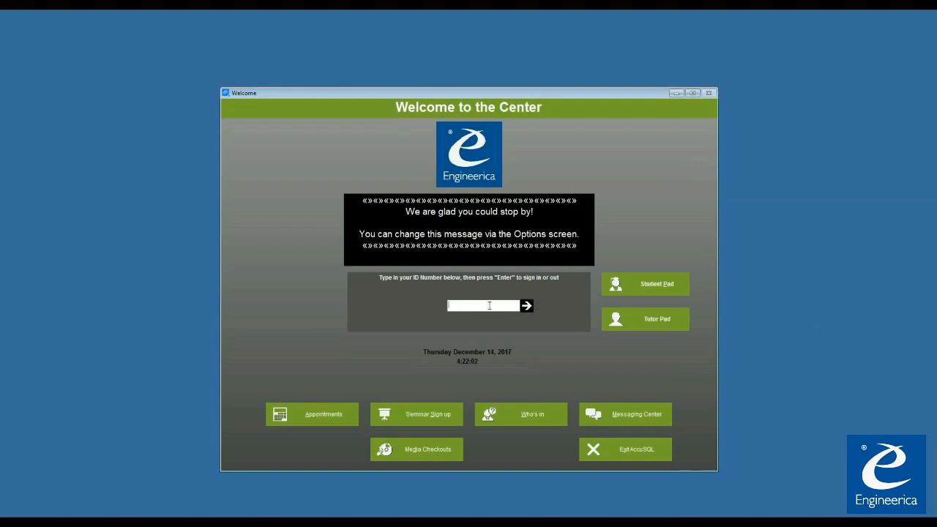
- Sign in with the administrator ID number and password
text(*********)
key(Return)
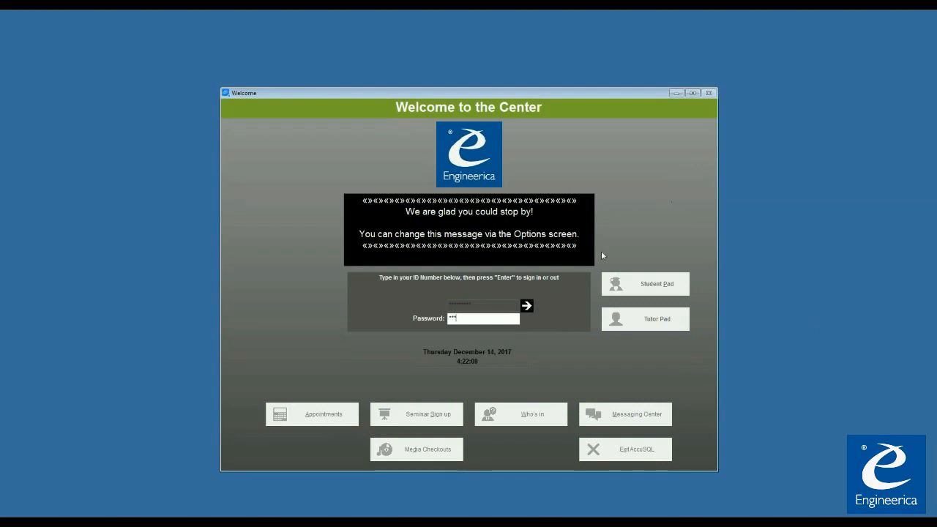
click(528, 306)
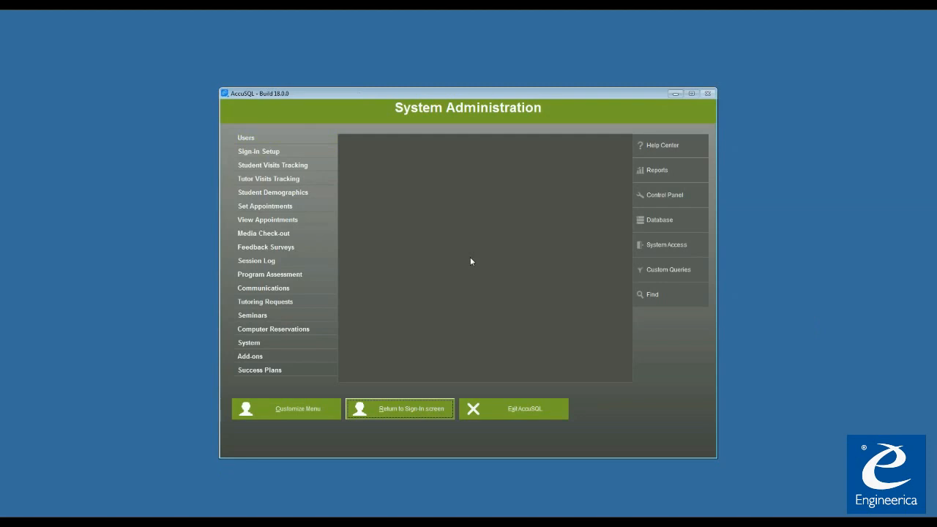
- Check that Users > Students lists 0 students, then close it
click(269, 142)
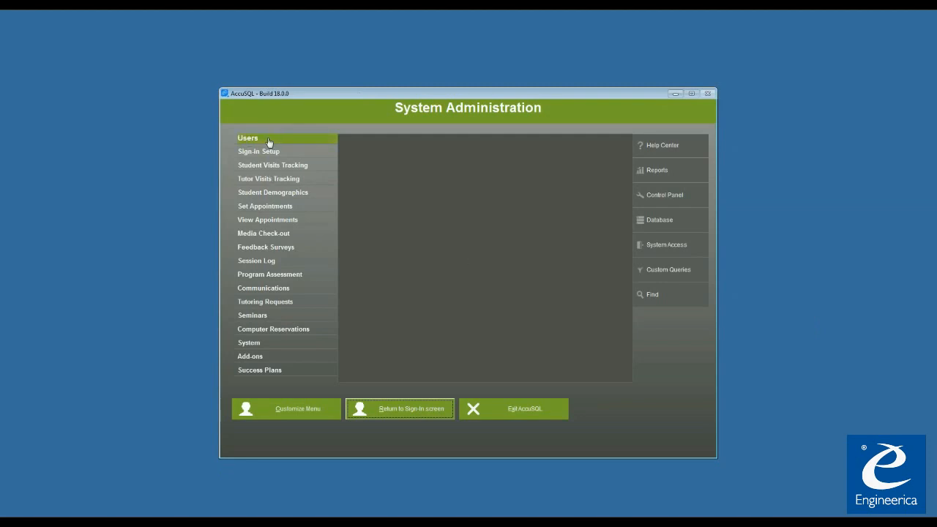
click(408, 176)
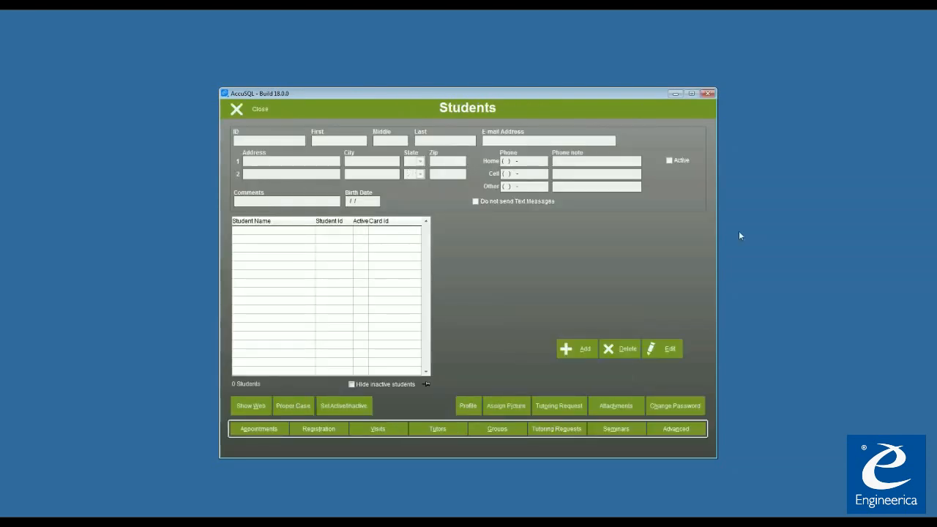
click(238, 110)
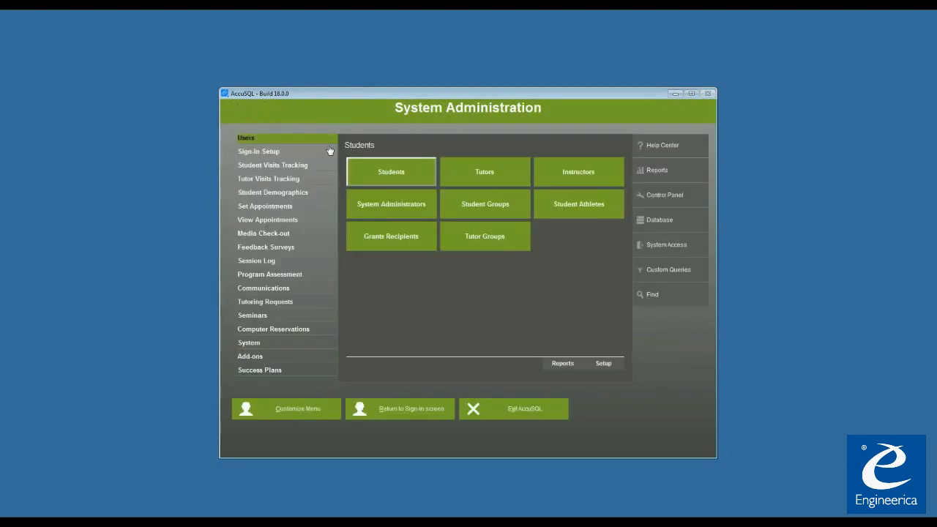
- Launch Database > Import and follow its 'Need help? Click here.' link to the import help page
click(669, 222)
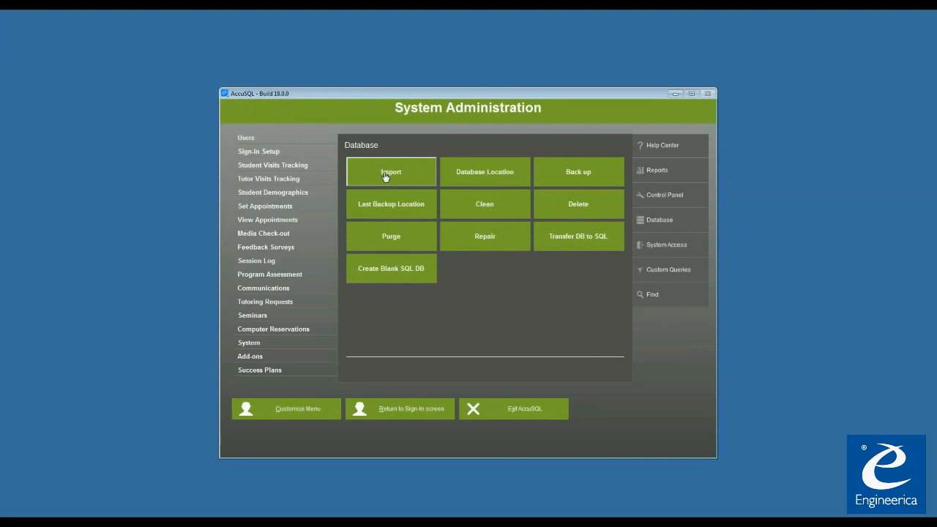
click(385, 177)
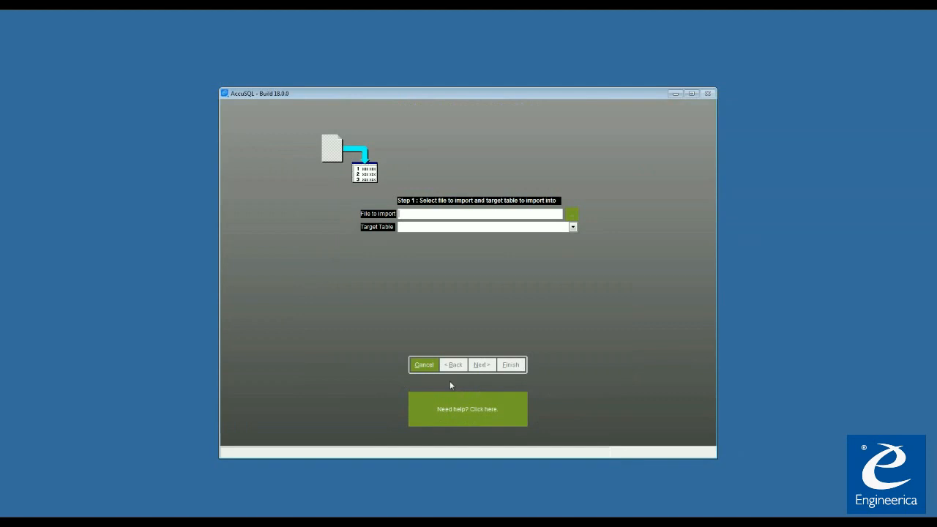
click(483, 415)
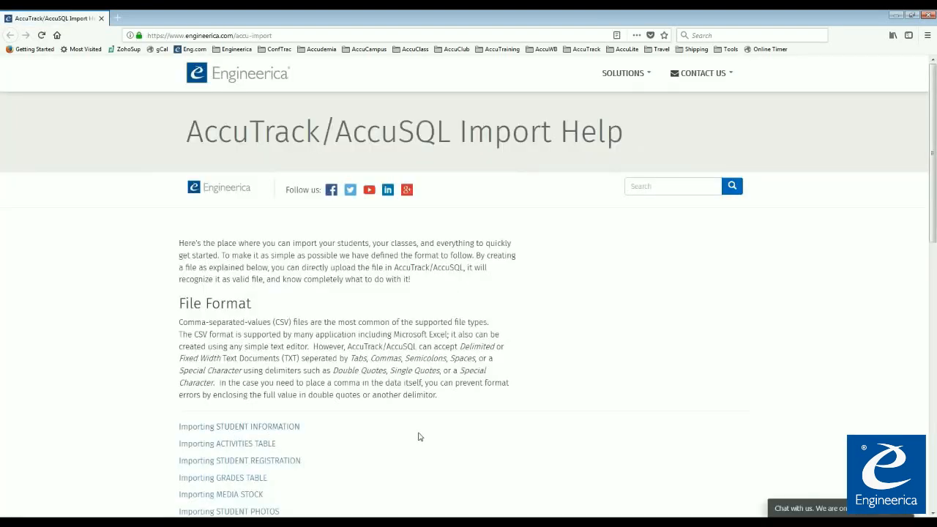
scroll(420, 437, down, 2)
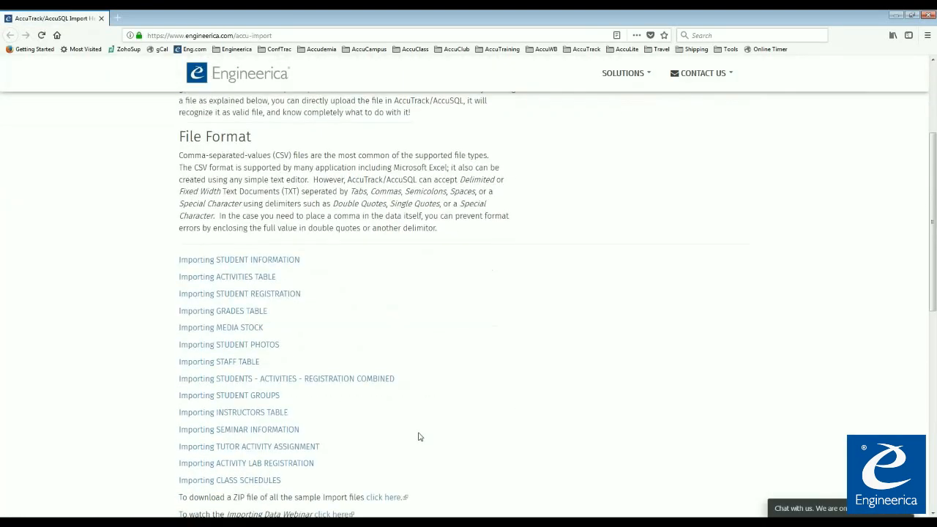
scroll(401, 379, down, 2)
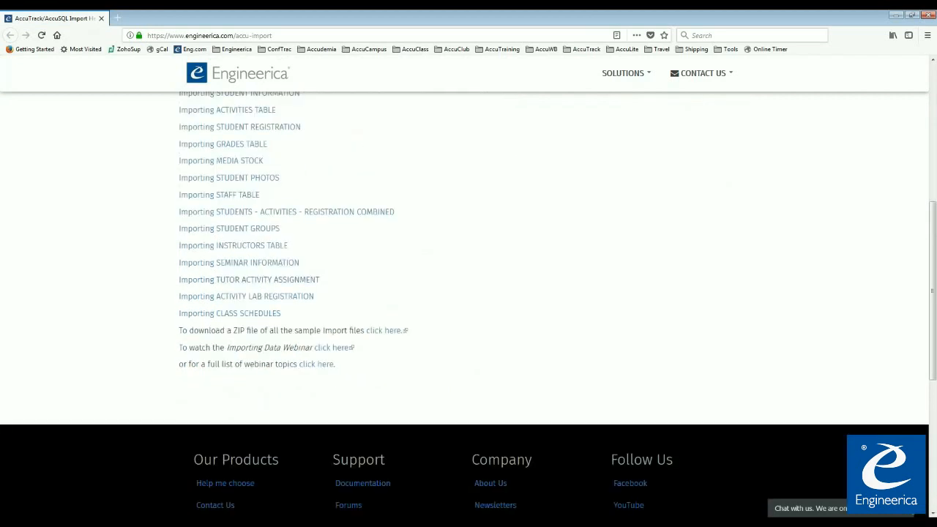
scroll(410, 337, up, 3)
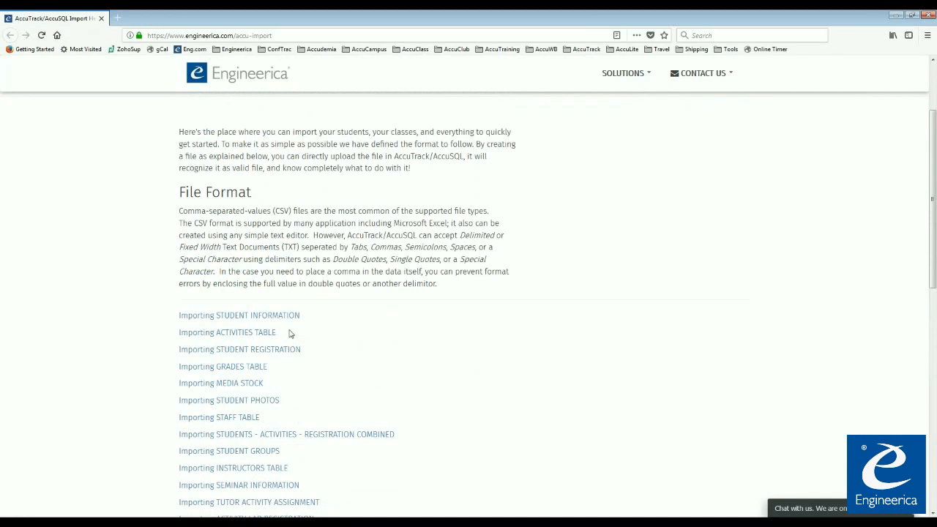
scroll(251, 184, down, 2)
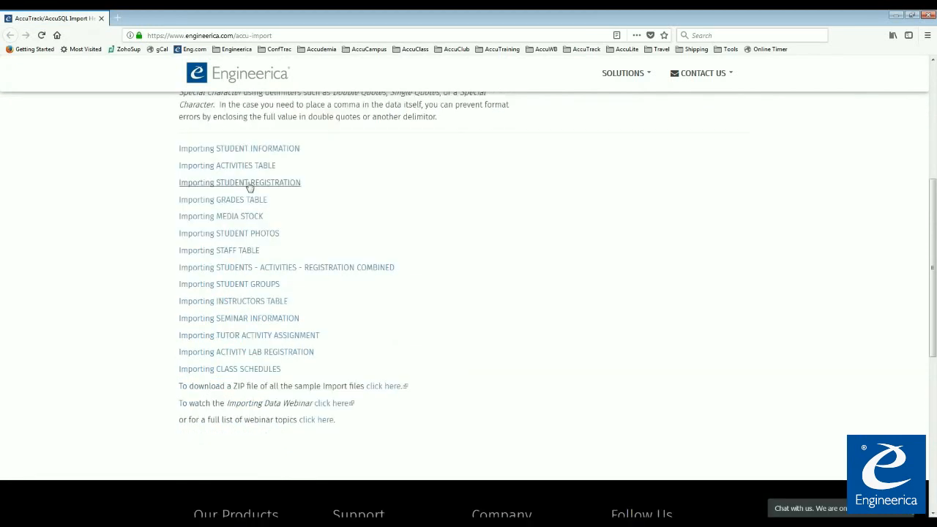
scroll(308, 245, up, 1)
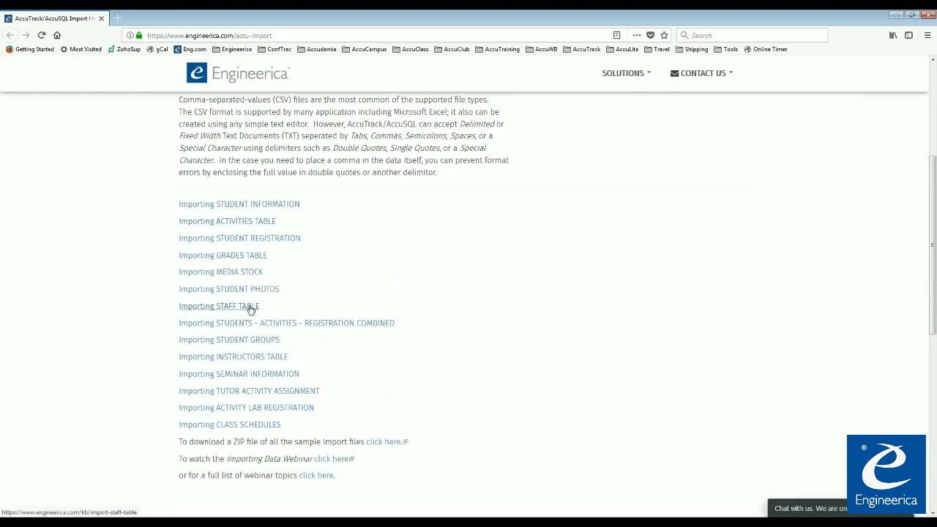
scroll(497, 418, up, 3)
scroll(498, 418, down, 2)
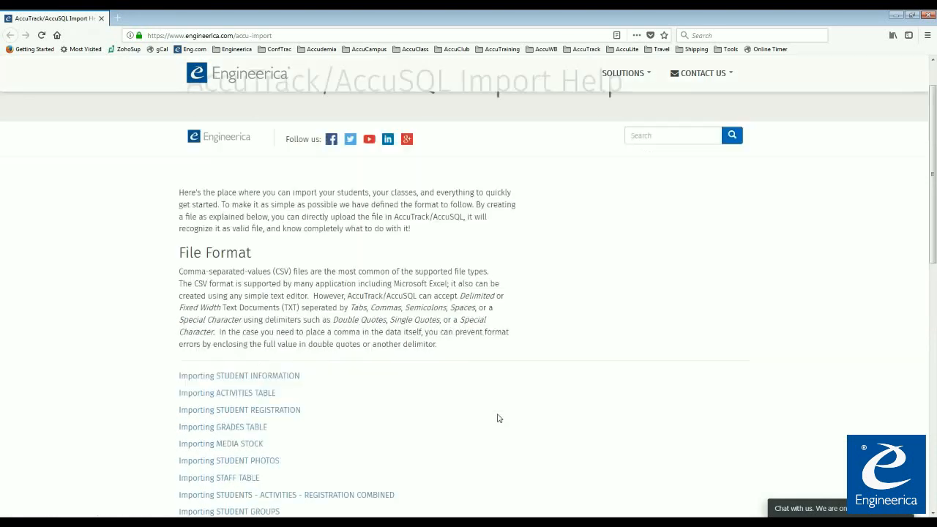